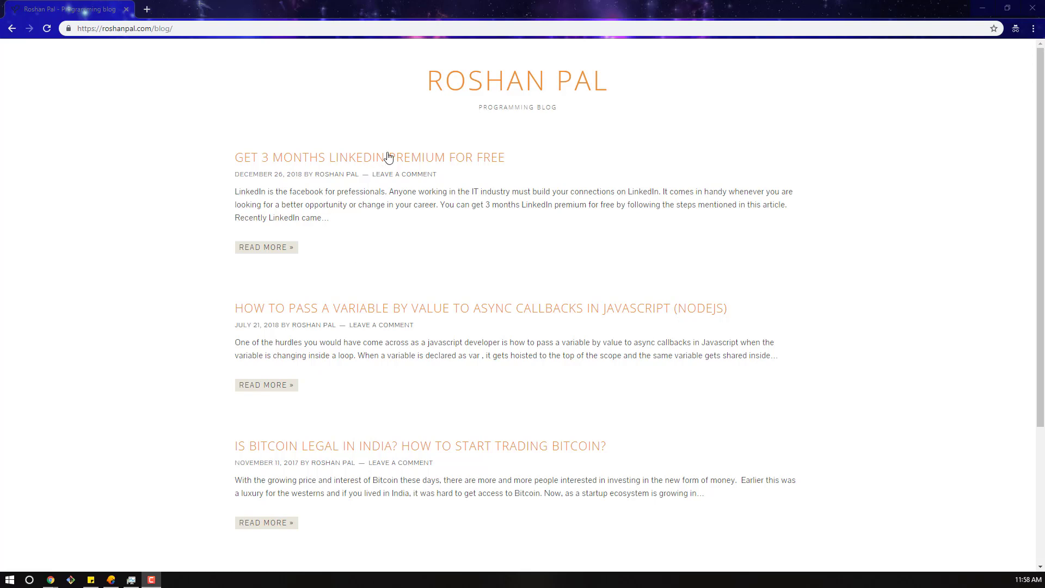
Open the 'Get 3 months LinkedIn premium for free' article on the roshanpal.com blog.
left_click(335, 163)
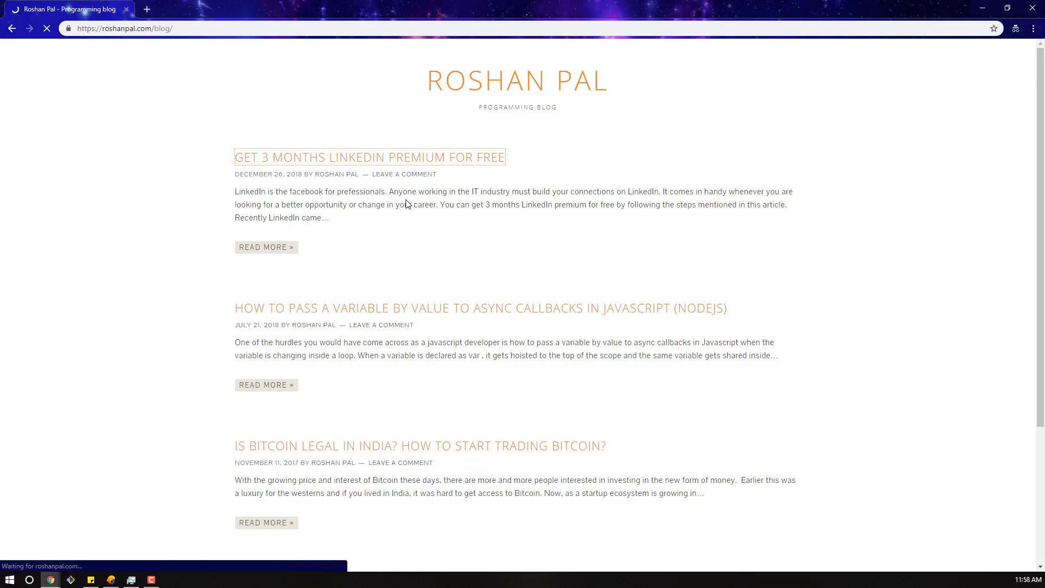
scroll(425, 245, "down", 4)
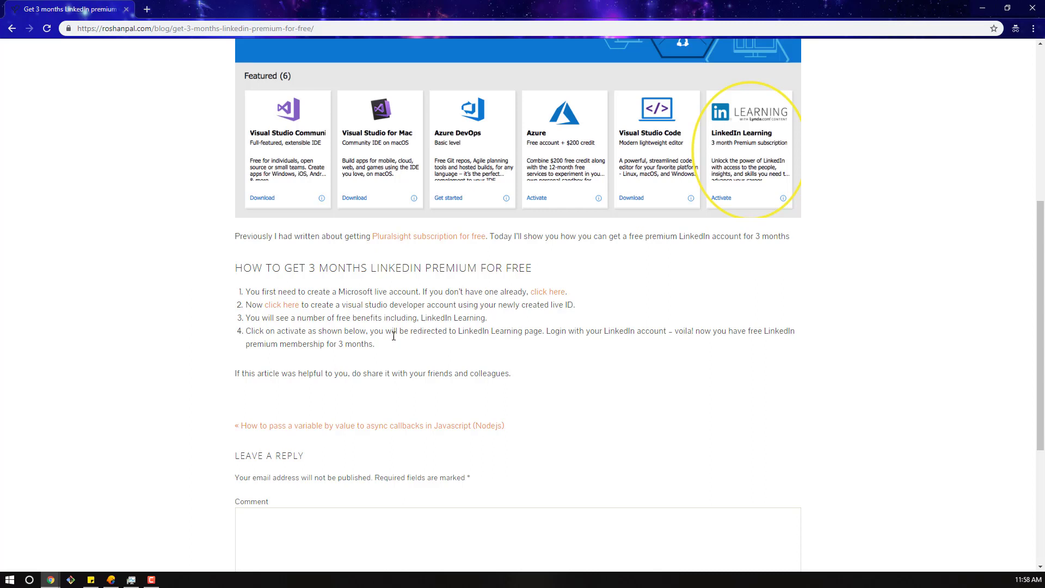
Start a free Outlook account from the blog's Microsoft link and submit a new outlook.com address.
right_click(554, 292)
left_click(604, 301)
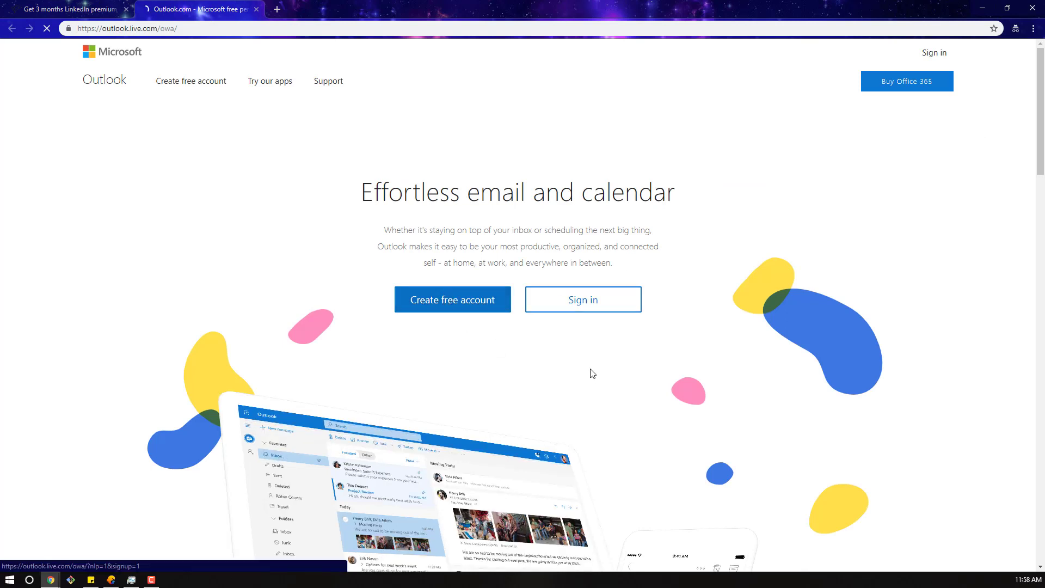
left_click(478, 314)
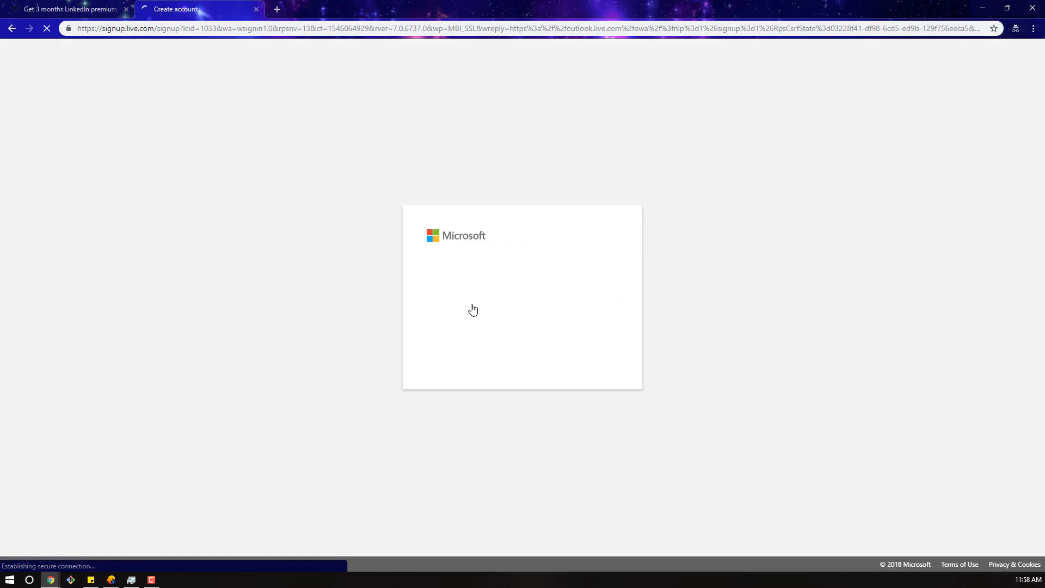
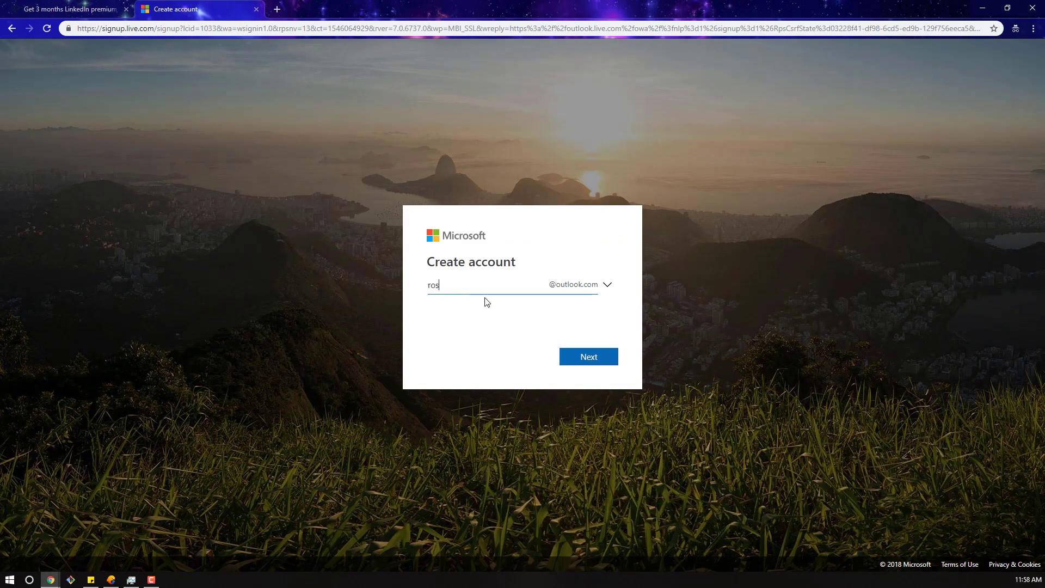
left_click(585, 358)
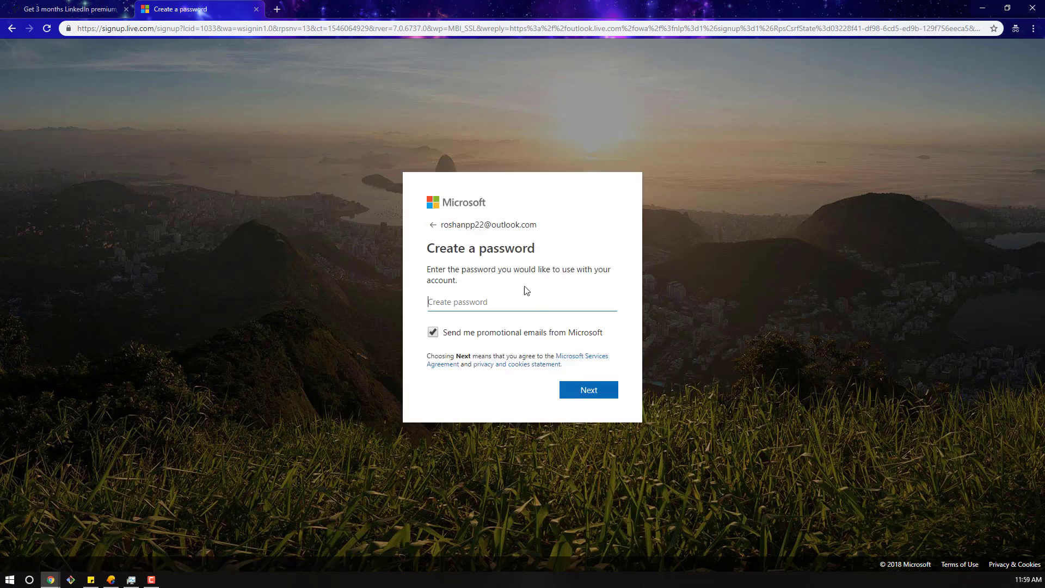
Enter the new password and opt out of Microsoft promotional emails.
left_click(479, 302)
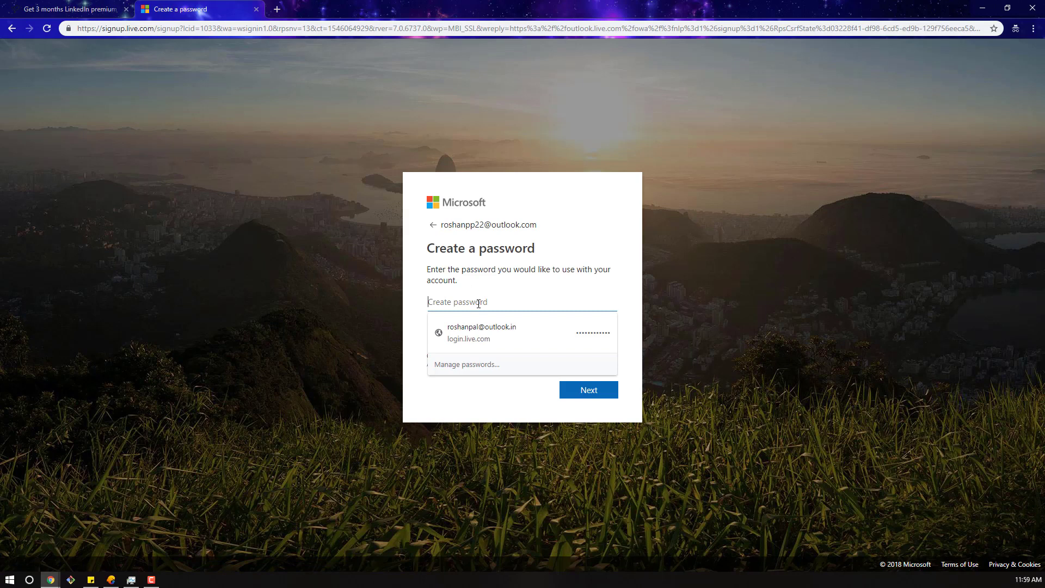
key("BackSpace")
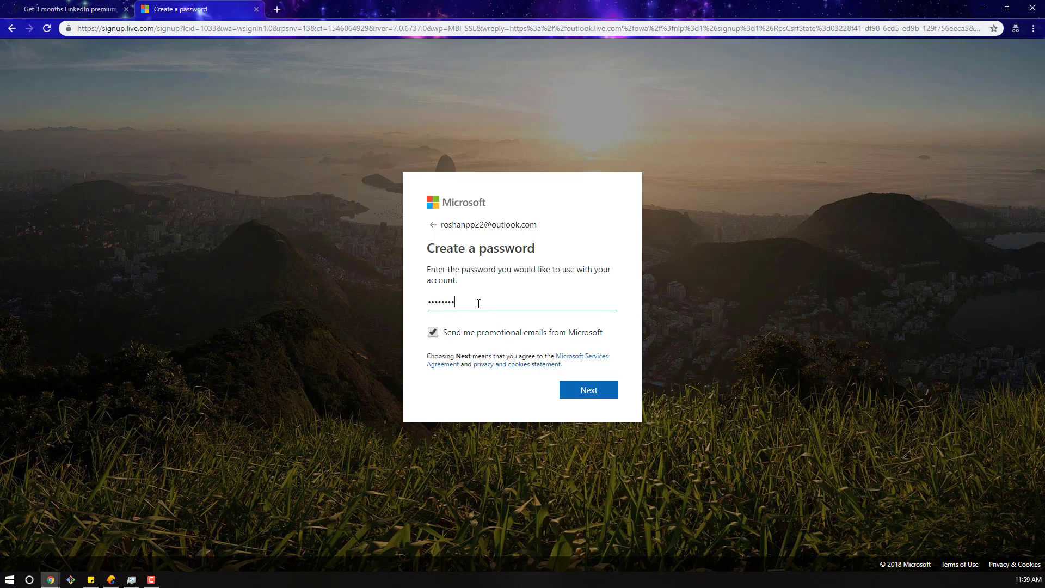
key("Tab")
Submit the password, then enter and submit the first and last name.
left_click(584, 393)
type("R")
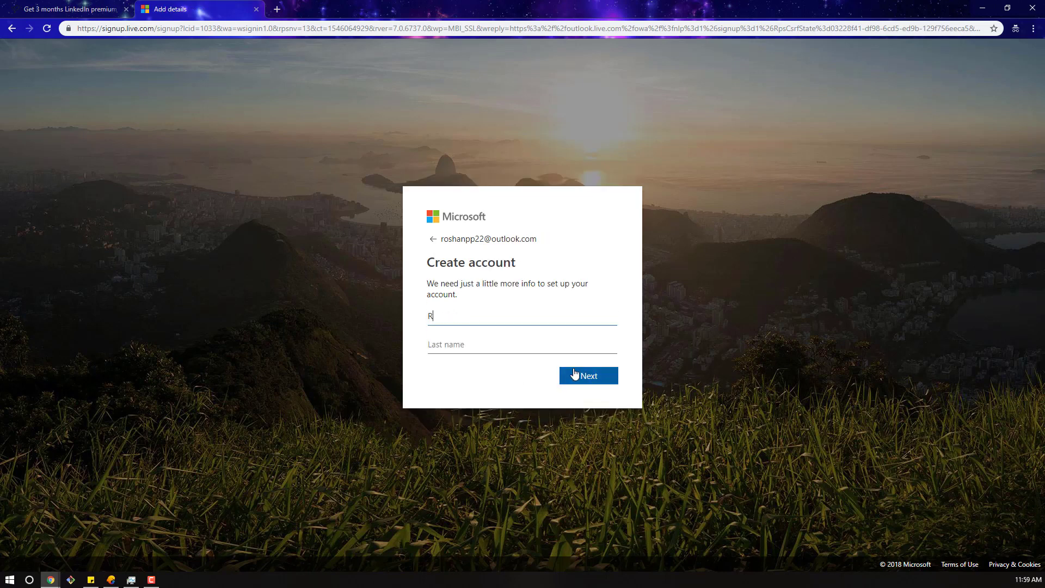
type("oshan")
key("Tab")
type("P")
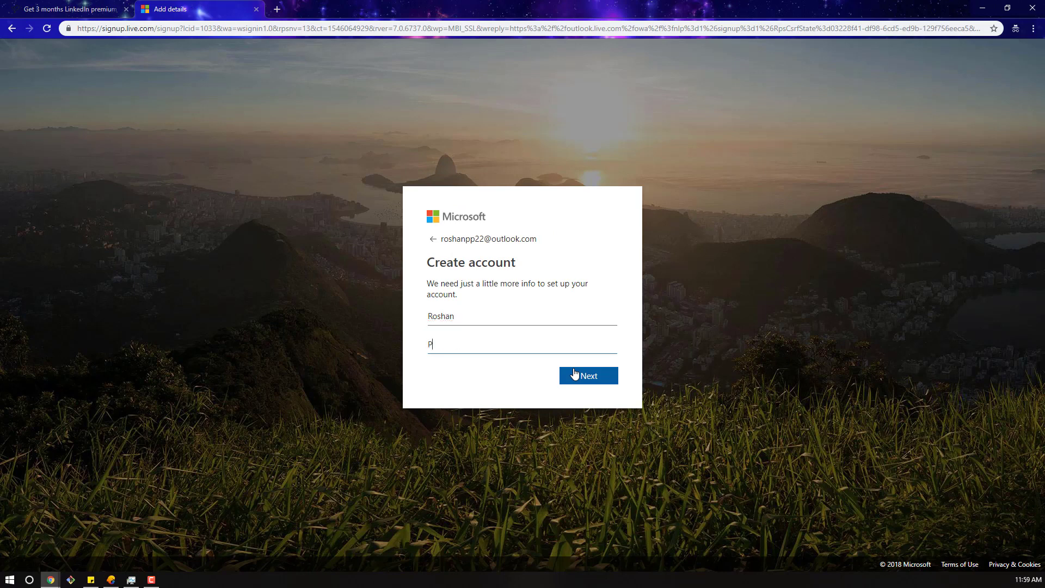
left_click(574, 375)
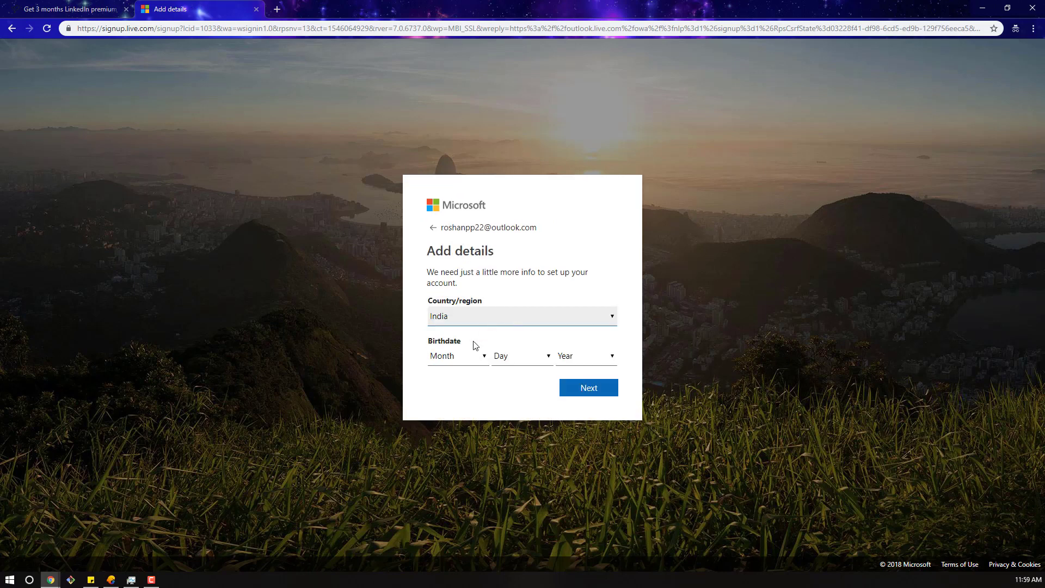
left_click(462, 365)
left_click(459, 453)
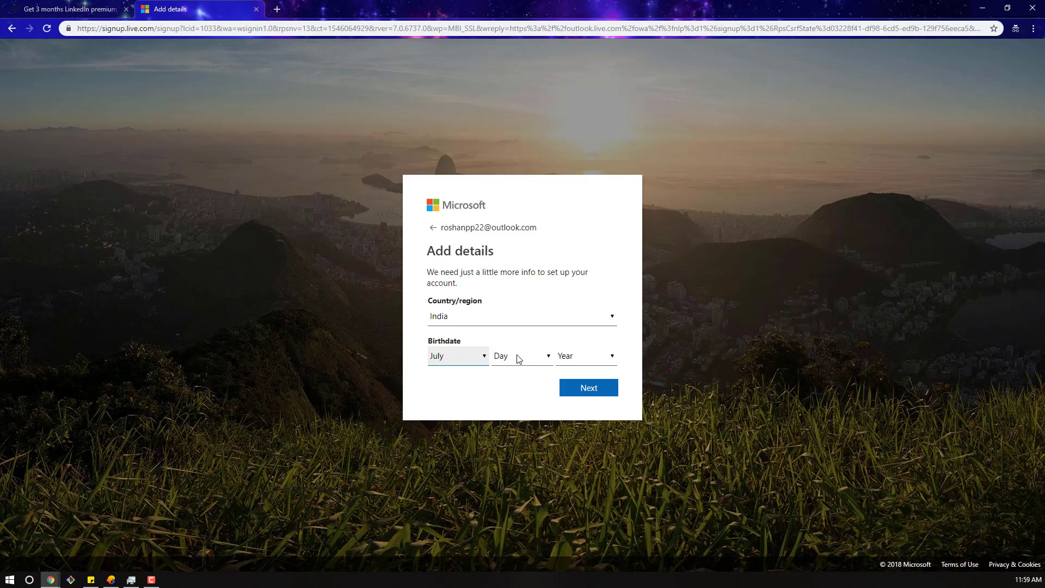
left_click(518, 359)
left_click(515, 293)
left_click(584, 356)
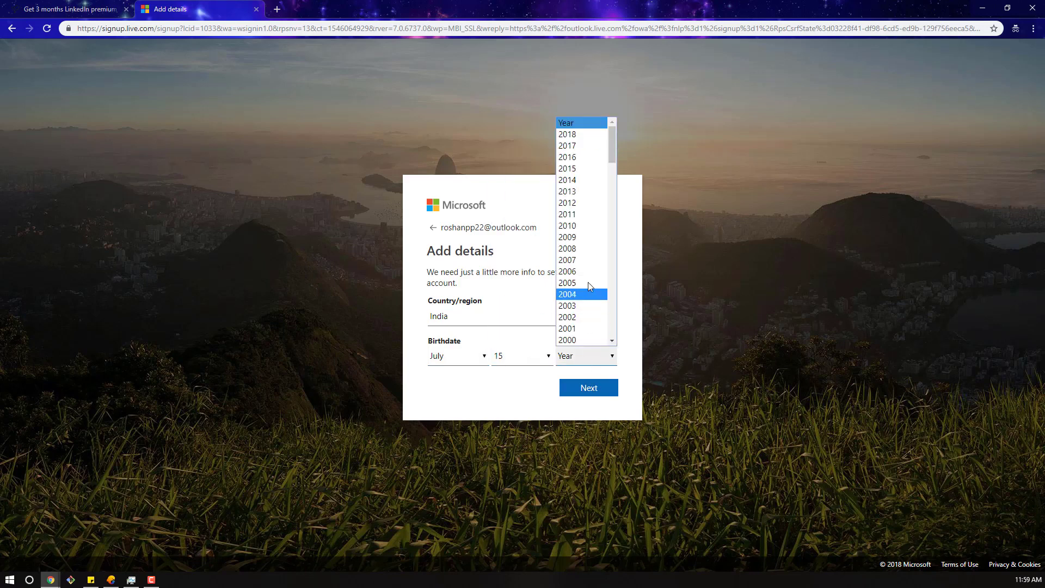
scroll(588, 284, "down", 4)
left_click(590, 219)
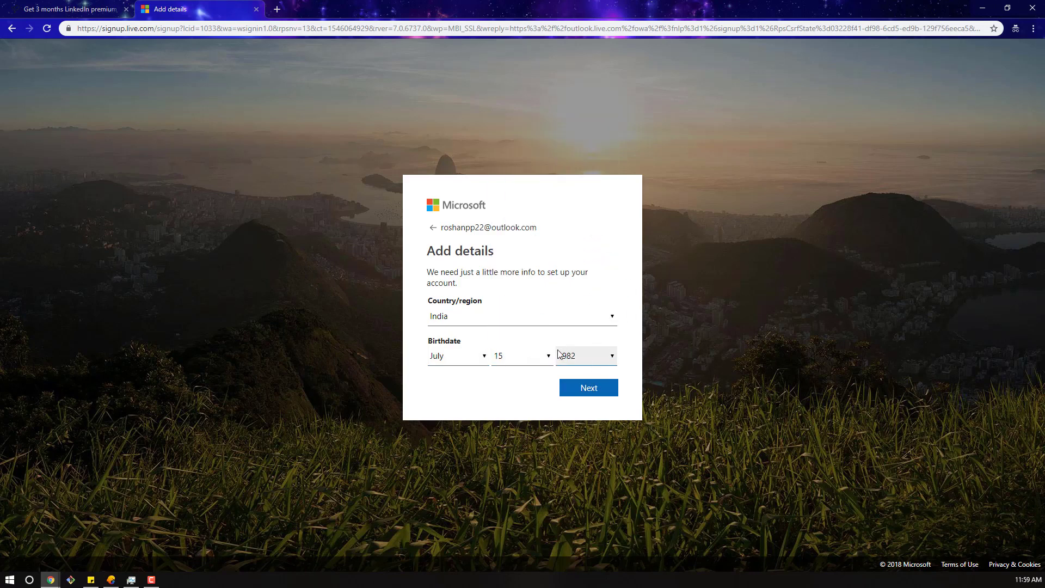
left_click(574, 389)
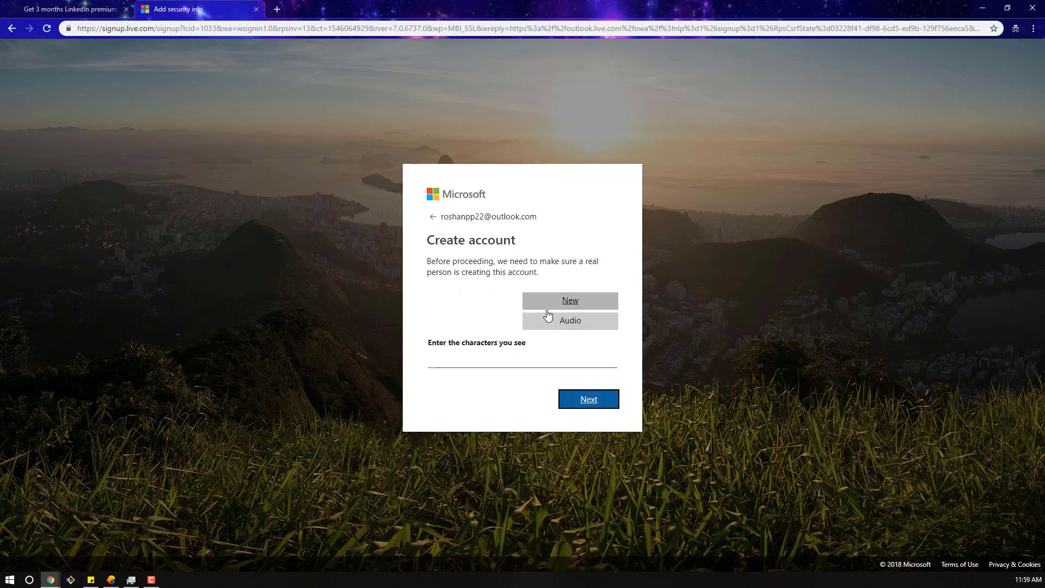
Enter the verification characters and submit them, starting mailbox creation.
left_click(479, 362)
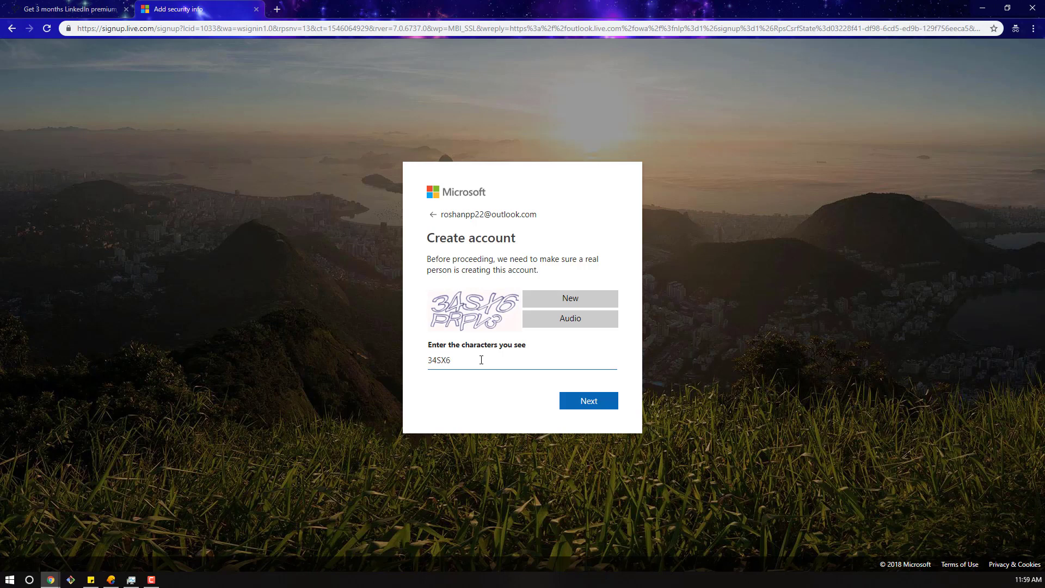
type("PV3")
left_click(575, 401)
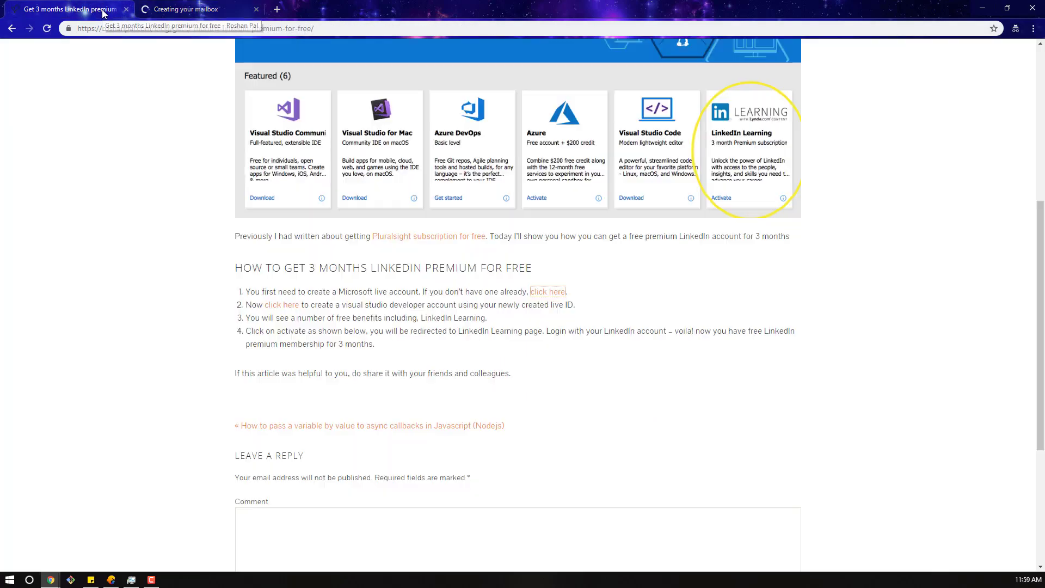
Open the blog's developer-site link in a new tab, sign in with the new Outlook account and stay signed in.
left_click(81, 10)
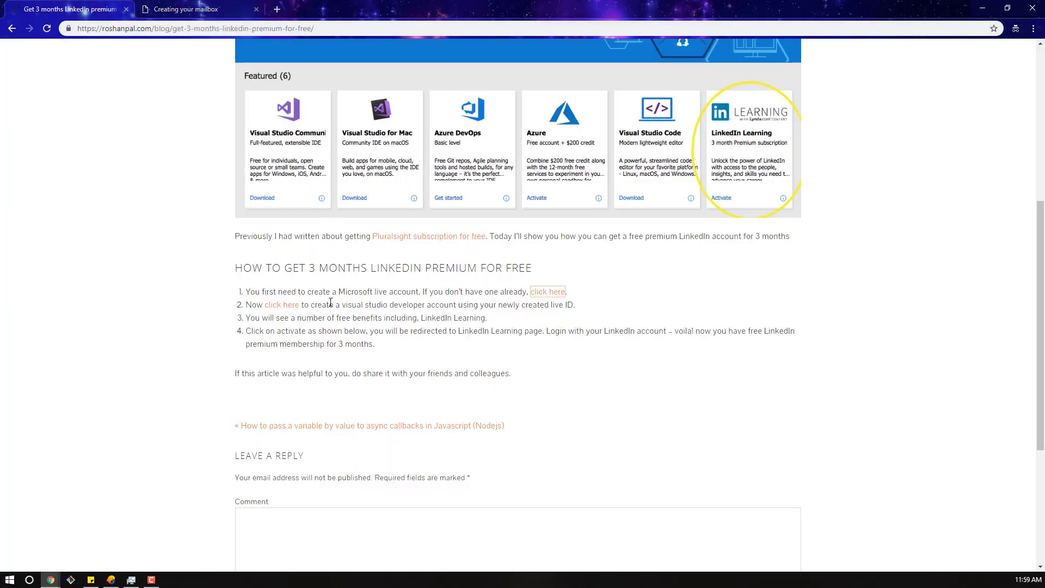
right_click(277, 305)
left_click(310, 315)
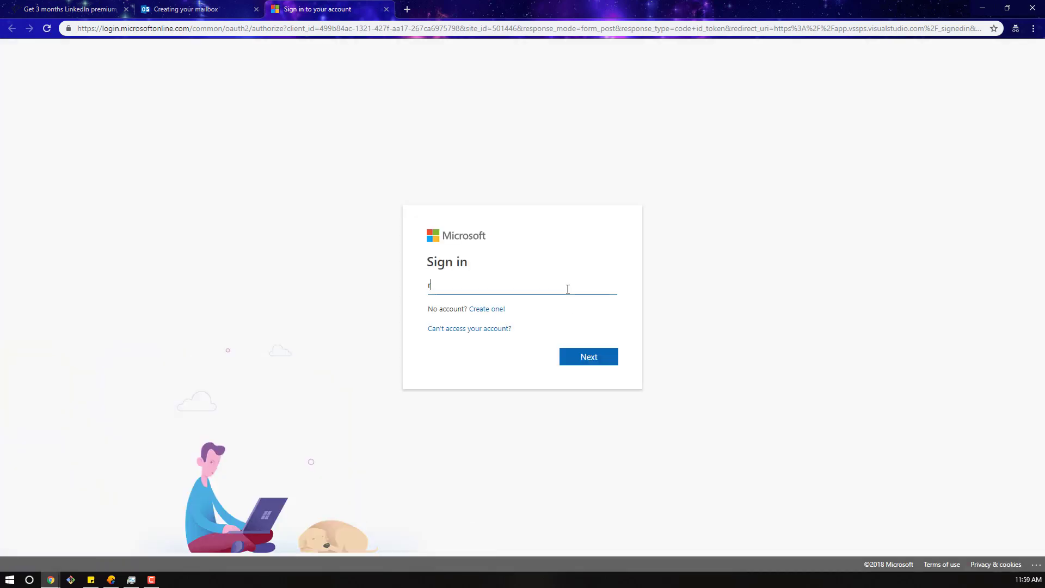
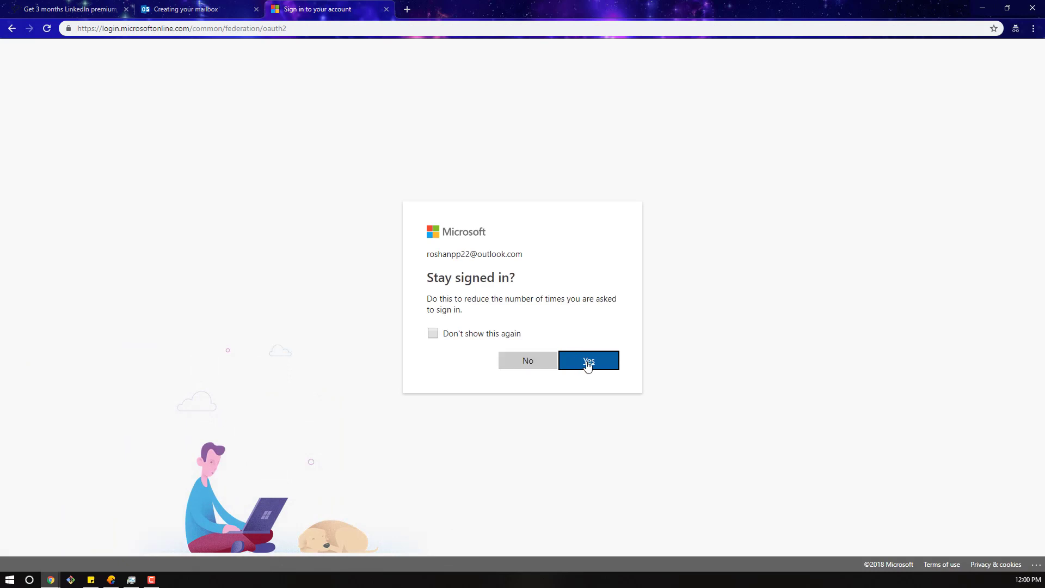
left_click(587, 363)
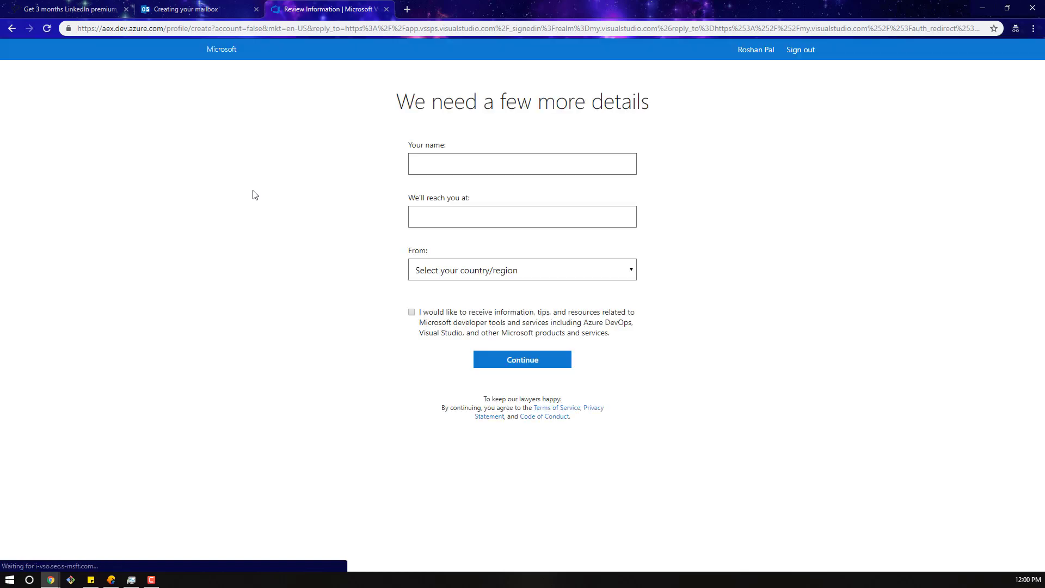
Remove the duplicated name text and submit the Azure DevOps profile with India as country.
left_click(434, 172)
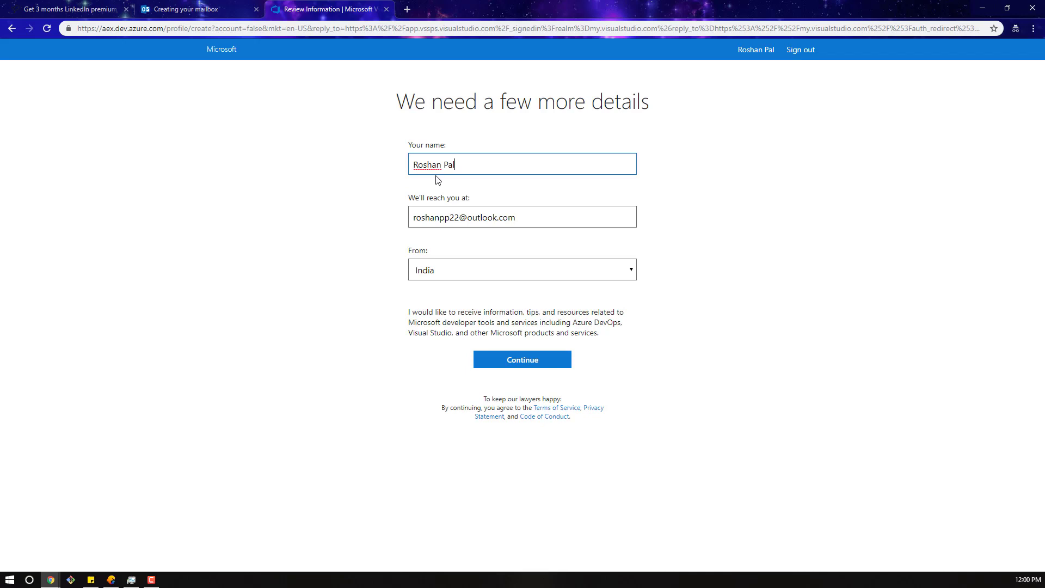
type("Roshan")
key("BackSpace")
key("BackSpace")
key("BackSpace")
left_click(505, 364)
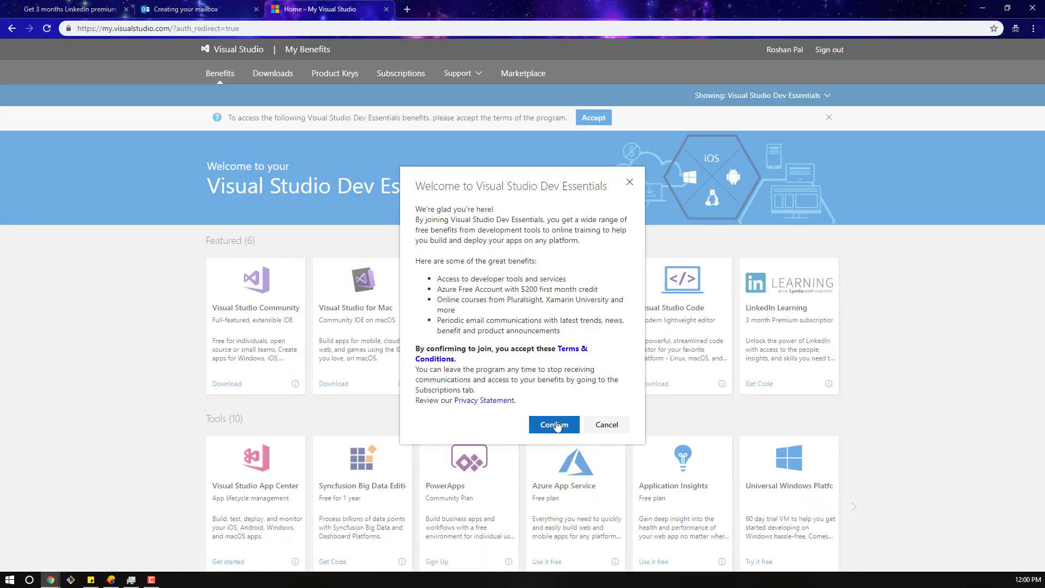
Confirm joining Visual Studio Dev Essentials and accept its terms.
left_click(555, 424)
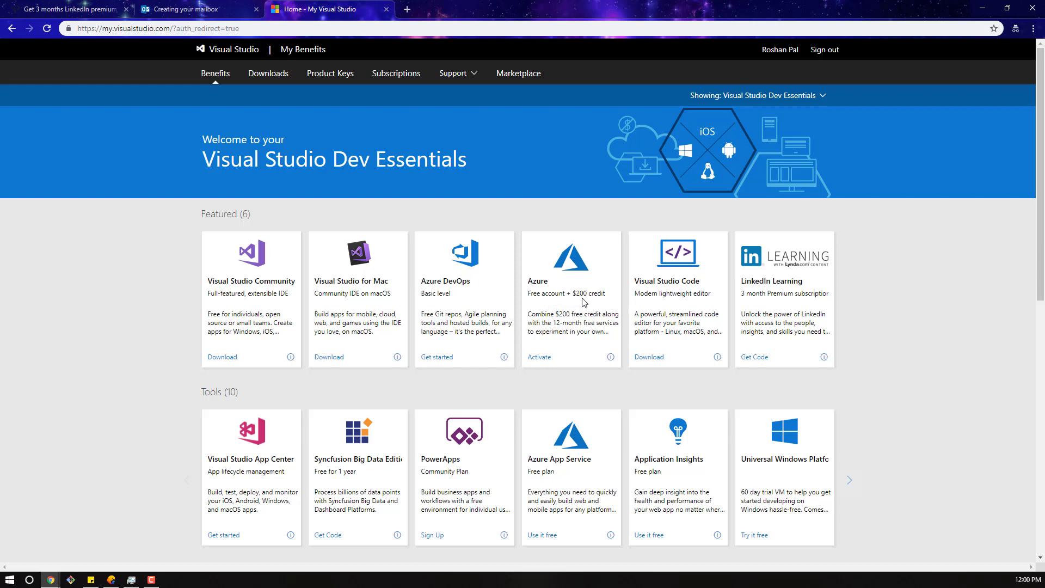
scroll(594, 358, "down", 2)
scroll(539, 389, "down", 2)
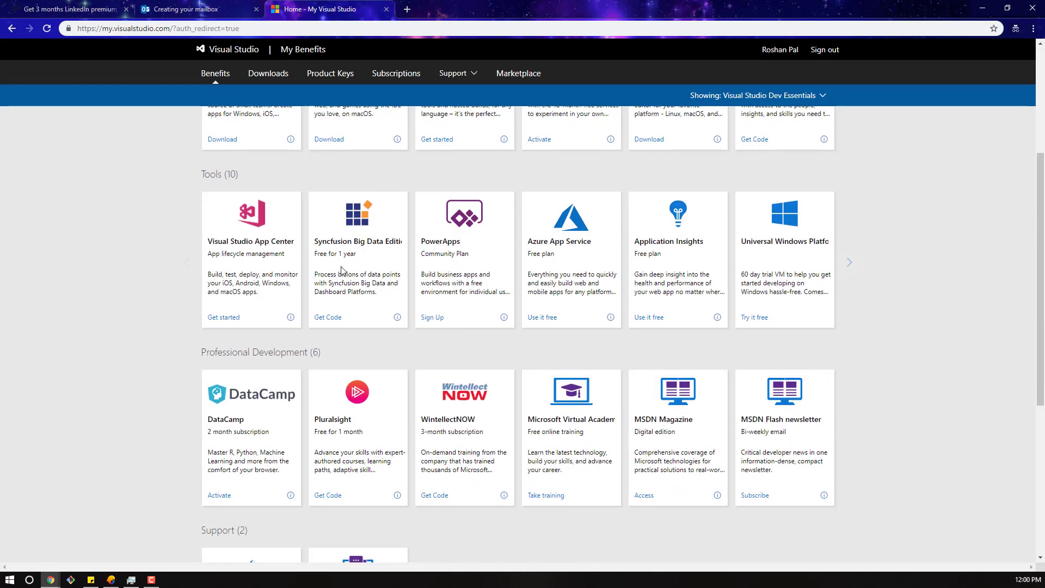
scroll(441, 440, "down", 2)
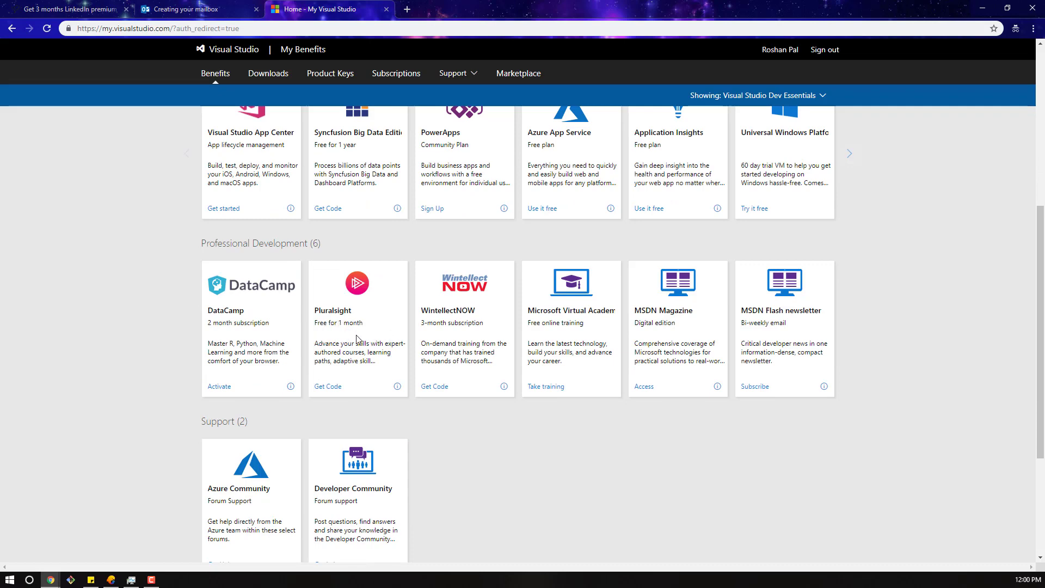
scroll(462, 347, "up", 6)
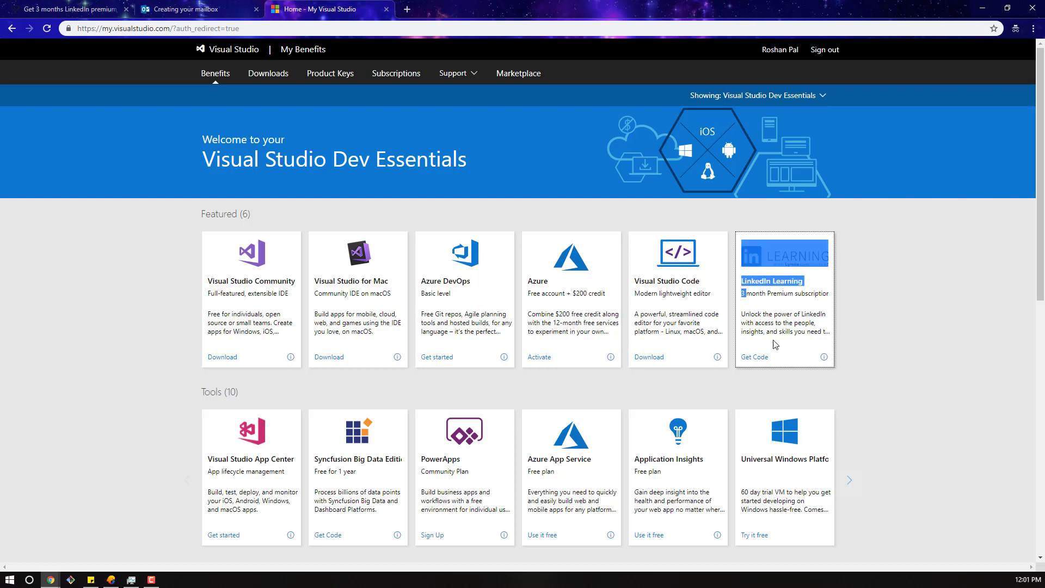
Retrieve the LinkedIn Learning coupon code from its benefit card and activate it.
left_click_drag(761, 237, 867, 341)
left_click(865, 346)
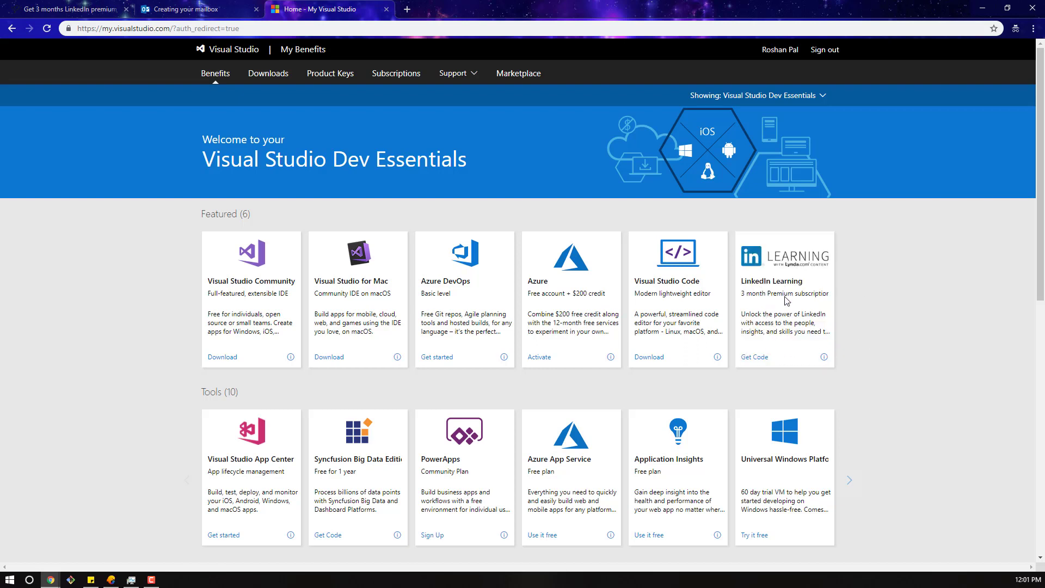
left_click(754, 357)
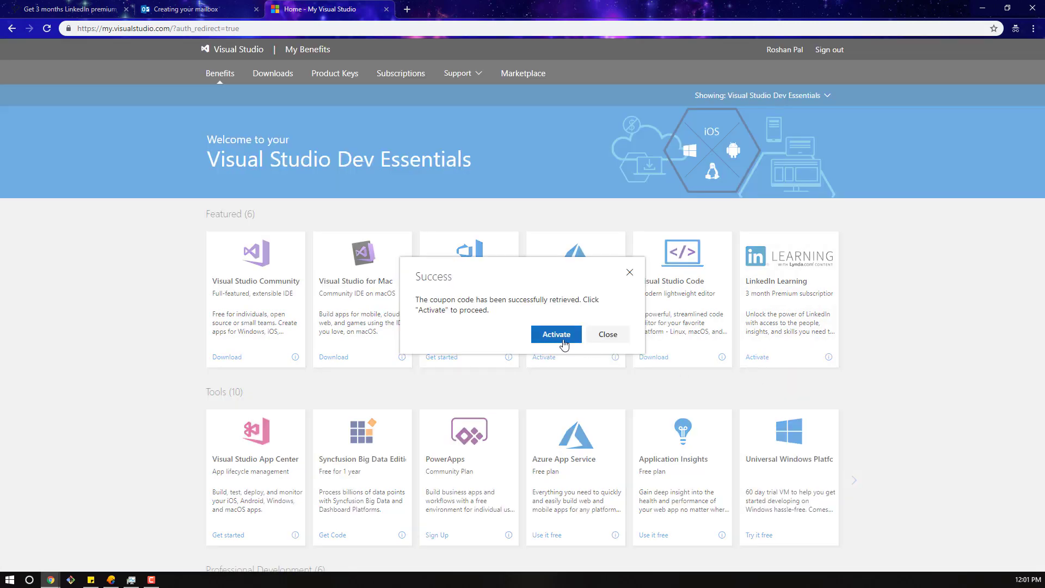
left_click(558, 337)
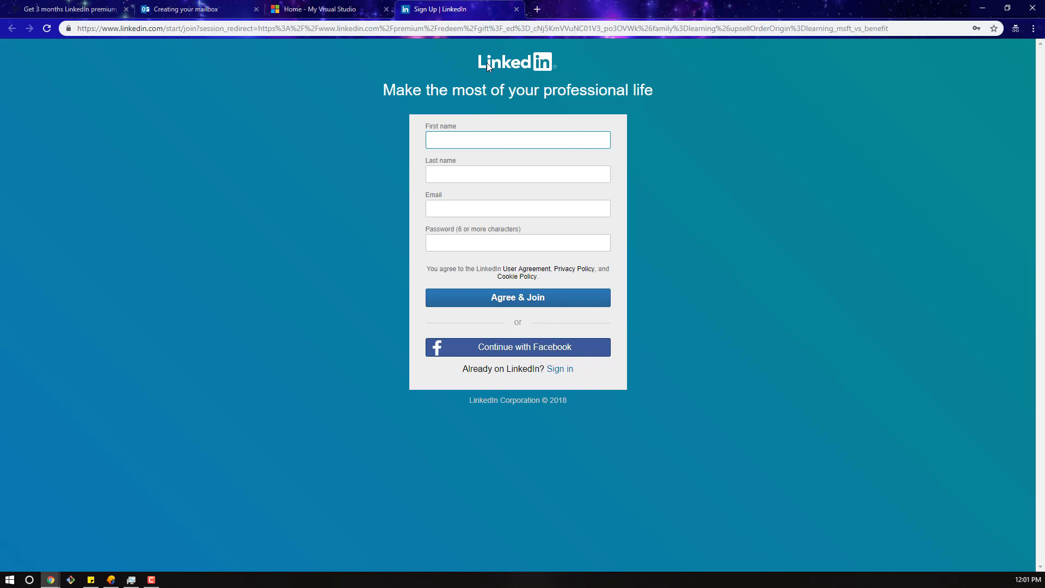
Return to the Visual Studio benefits page, then switch to the new Outlook mailbox.
left_click(343, 9)
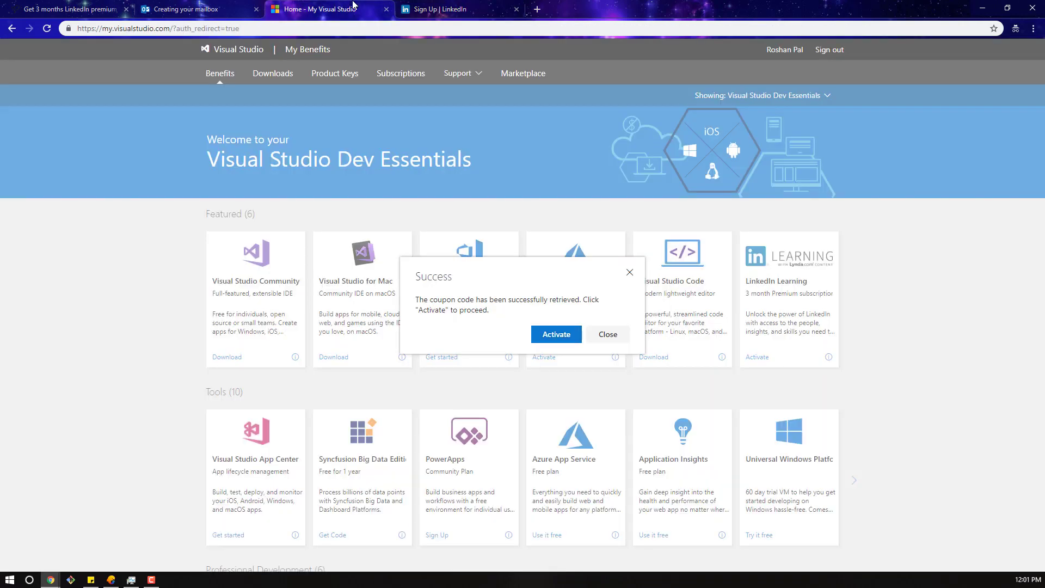
left_click(178, 7)
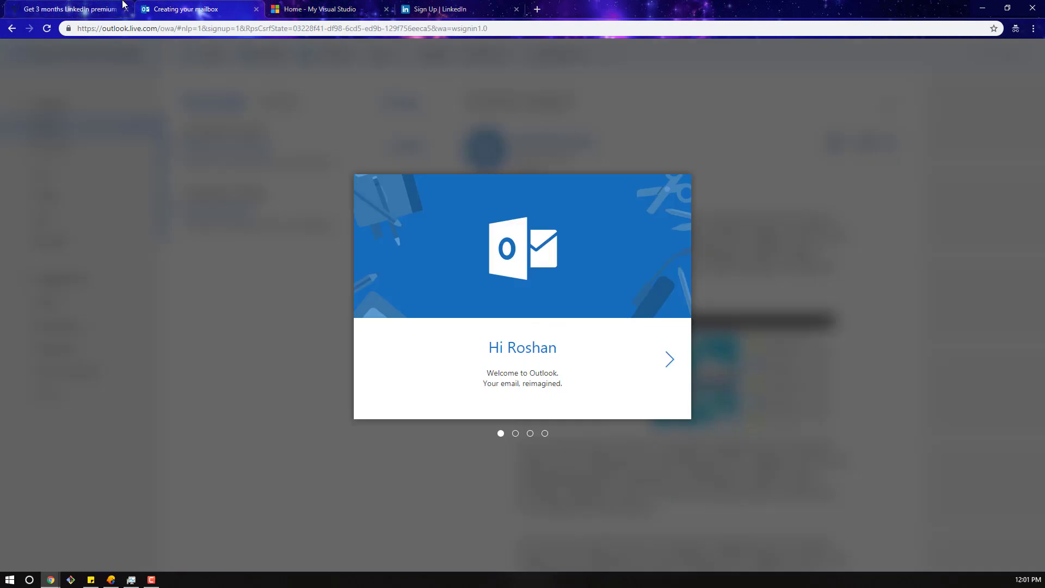